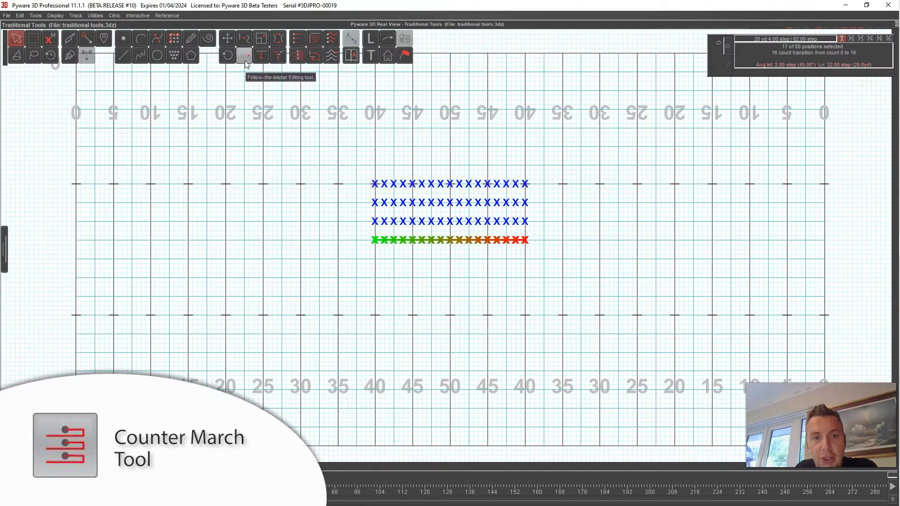
- Select the front row and counter march it with a left flank at the 35-yard line
click(310, 100)
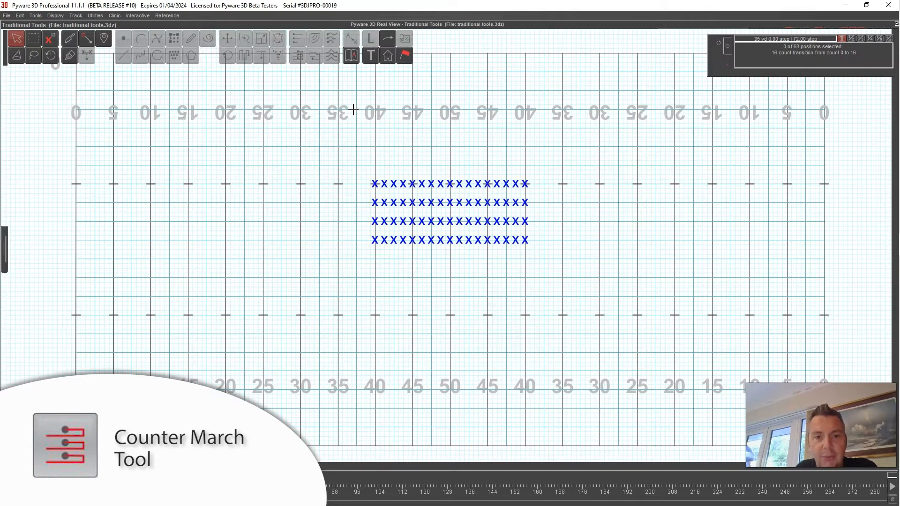
click(441, 240)
click(416, 161)
click(441, 241)
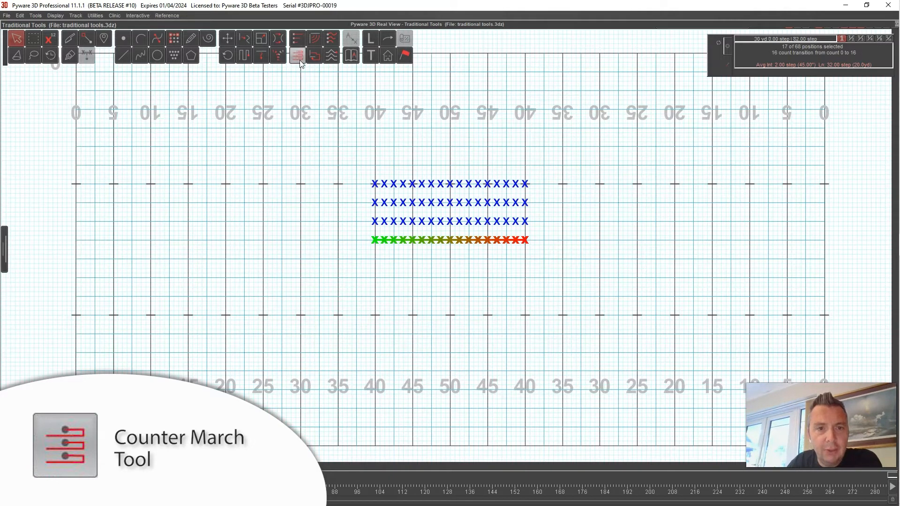
click(299, 58)
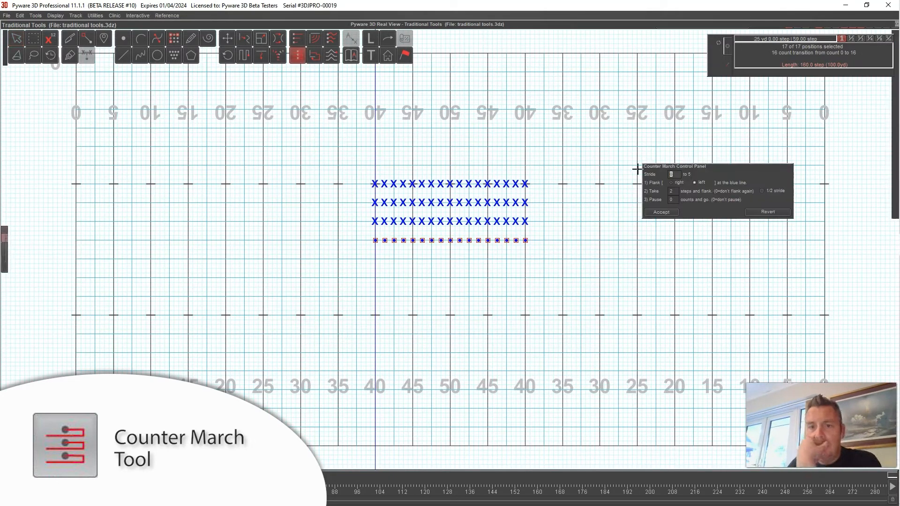
drag(674, 168, 586, 166)
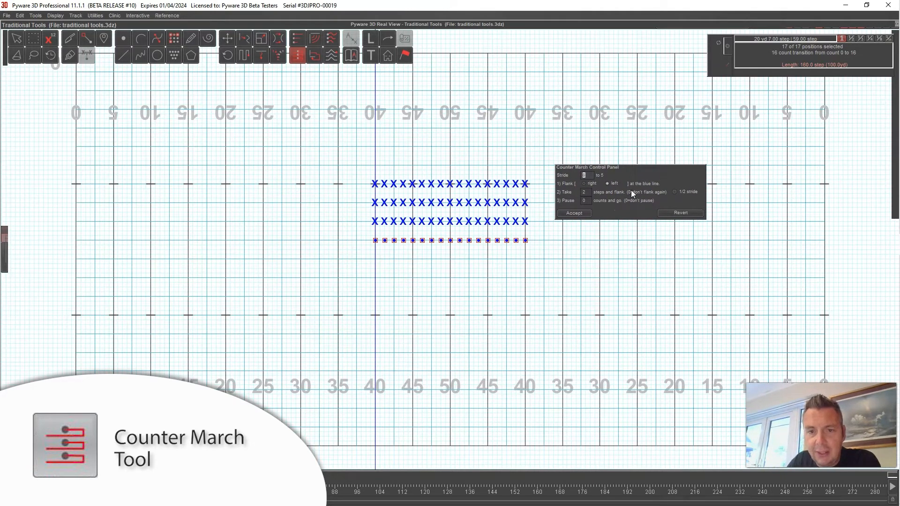
mouse_move(374, 241)
mouse_down()
mouse_move(301, 244)
mouse_move(374, 243)
mouse_up()
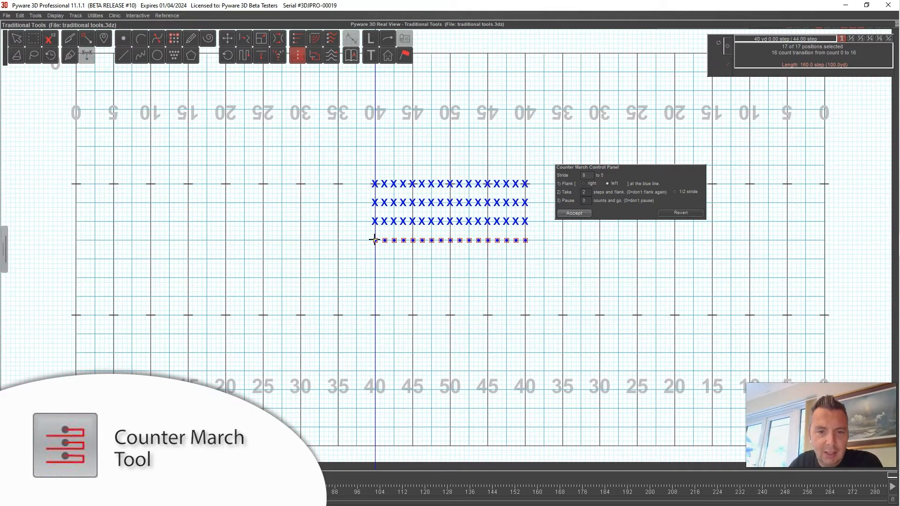
drag(374, 240, 339, 241)
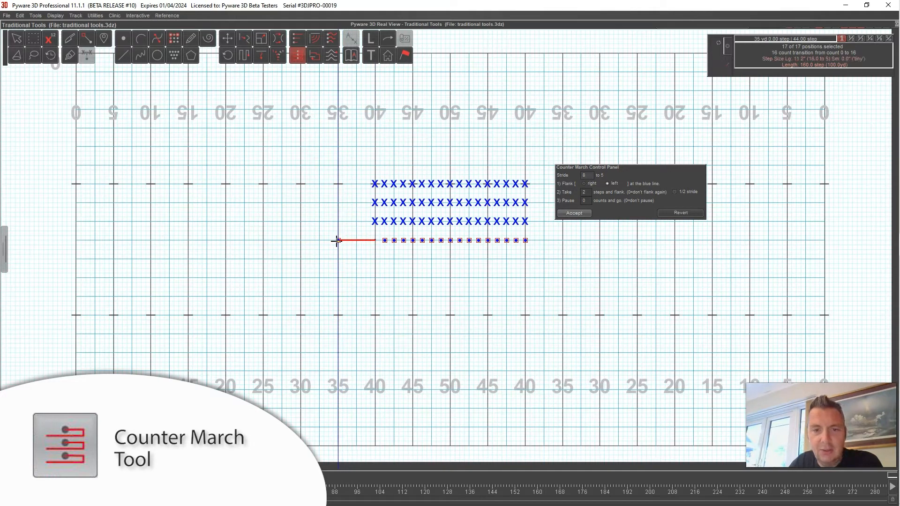
click(607, 183)
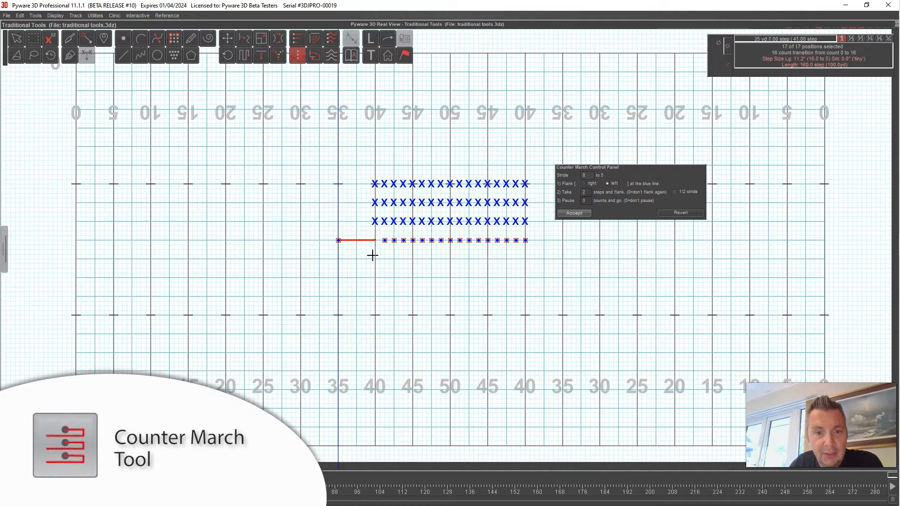
click(576, 213)
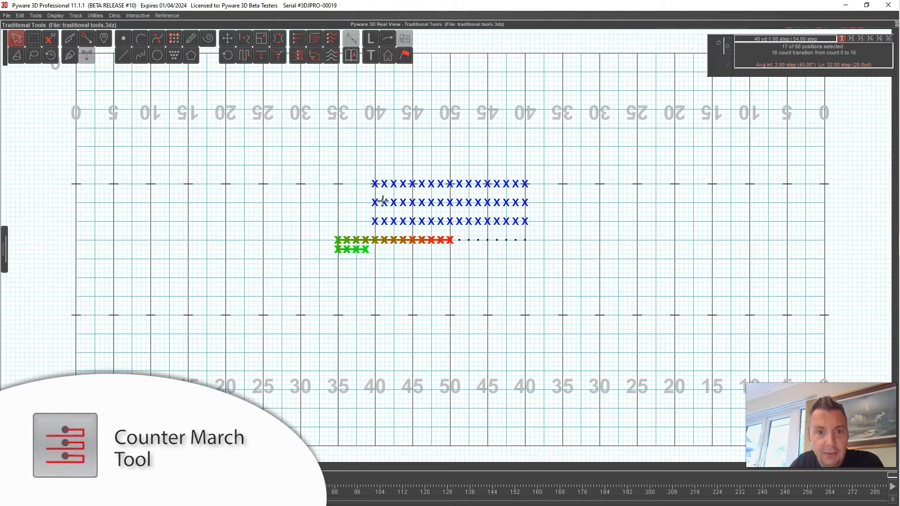
- Preview the counter march in the 3D Real View window and play the animation
click(369, 24)
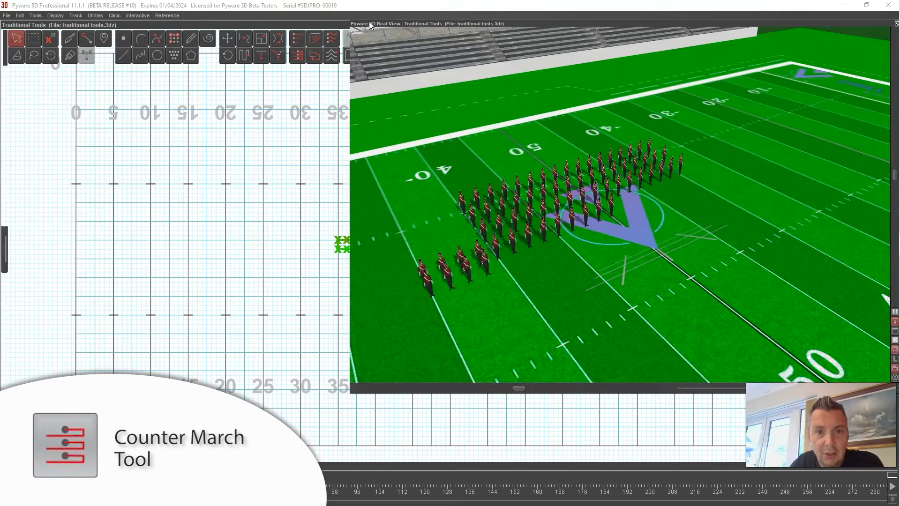
drag(369, 21, 243, 38)
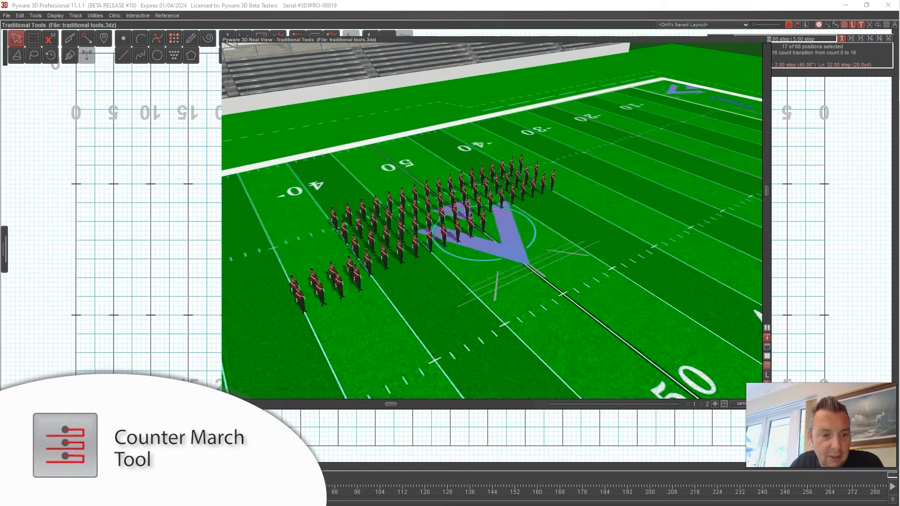
key(space)
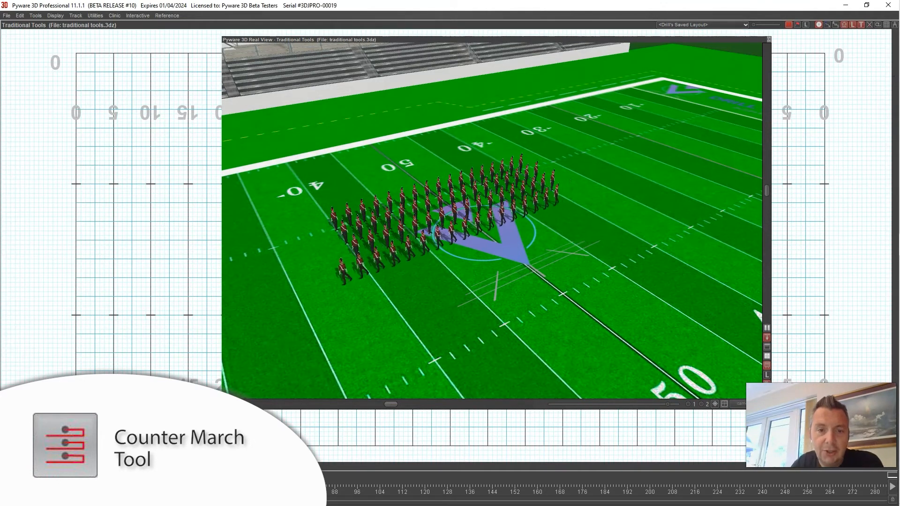
drag(462, 317, 491, 284)
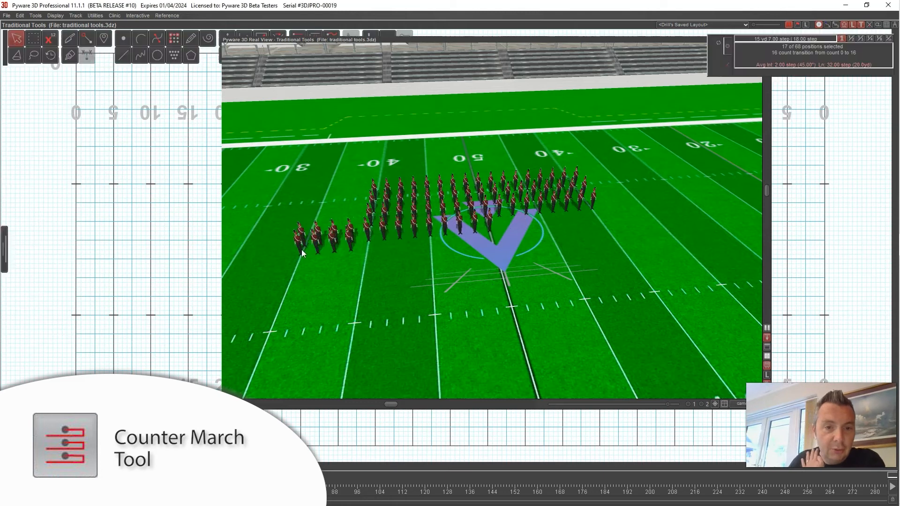
double_click(338, 40)
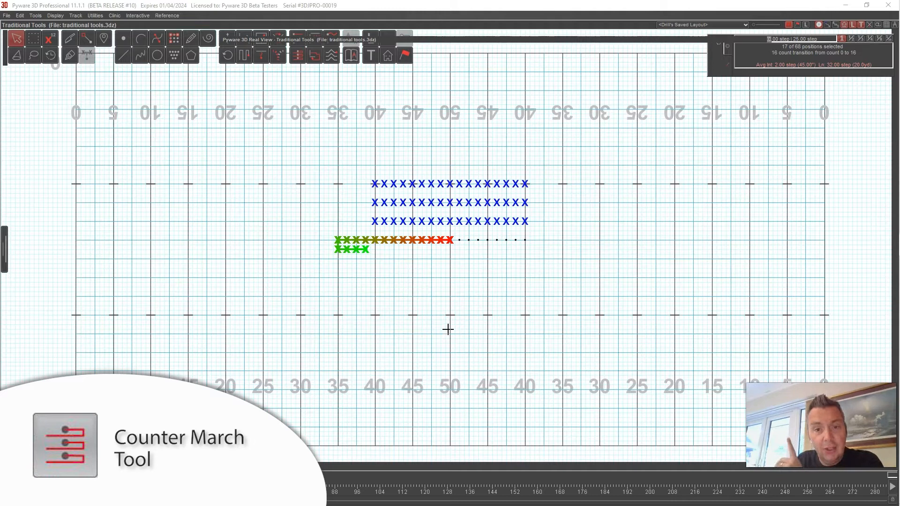
- Delete the front row's transition to reset it to a hold
click(19, 16)
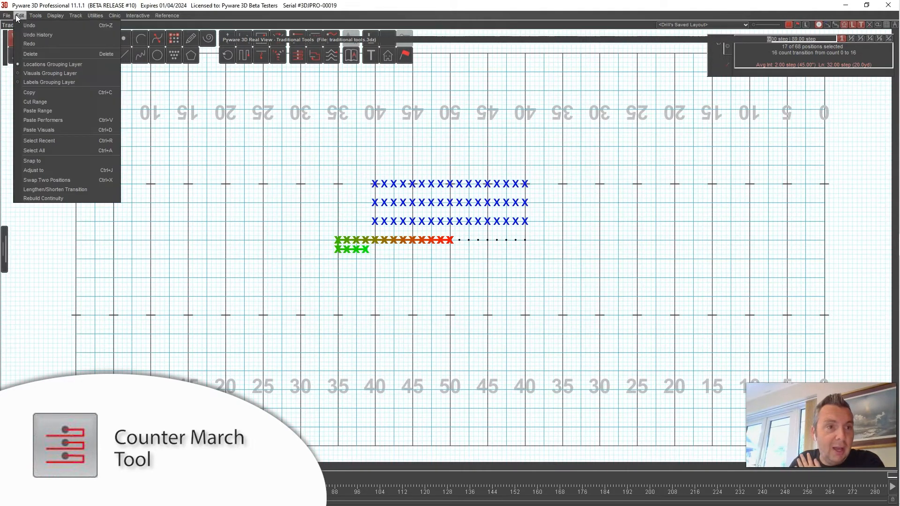
click(24, 54)
click(375, 289)
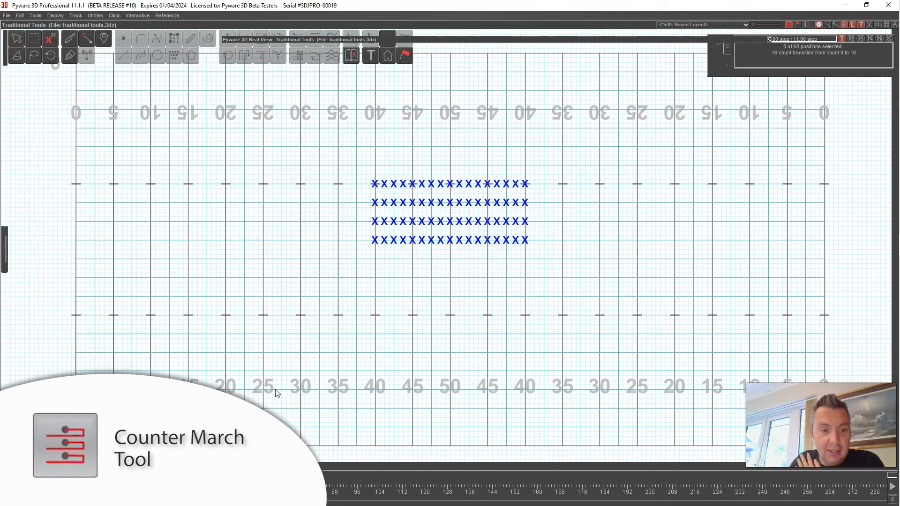
- Select all performers and counter march the whole block with a left flank at the 35-yard line
click(21, 40)
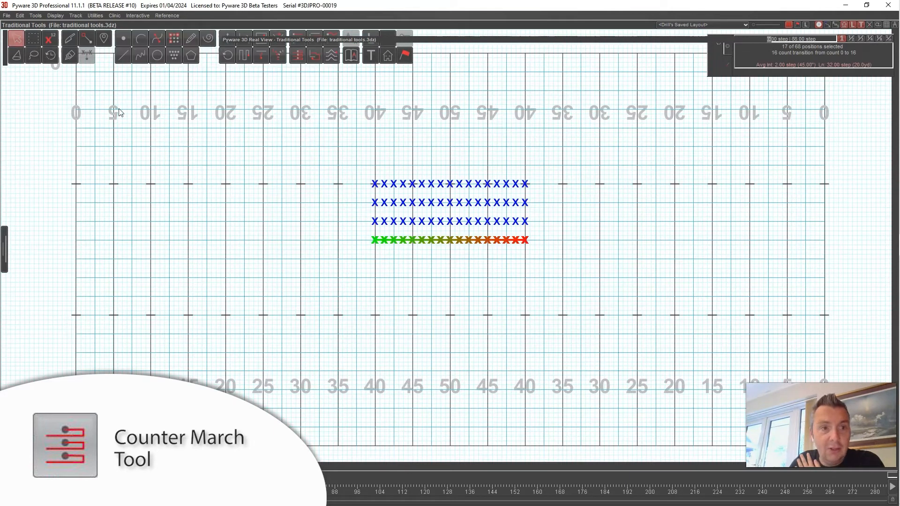
key(ctrl+a)
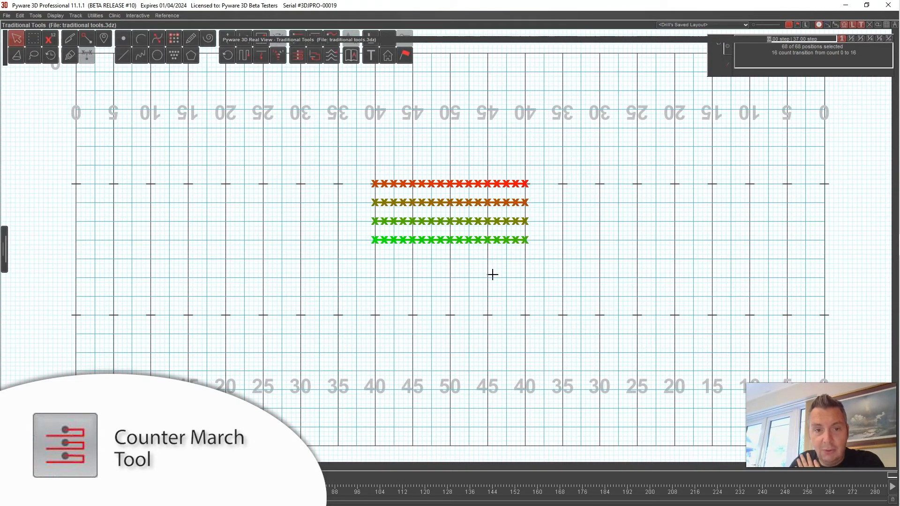
click(297, 55)
drag(375, 241, 337, 240)
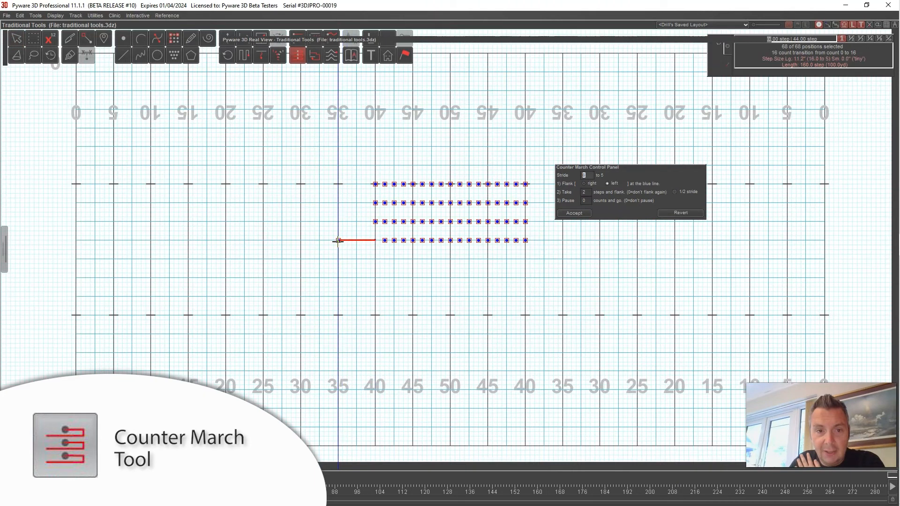
click(576, 213)
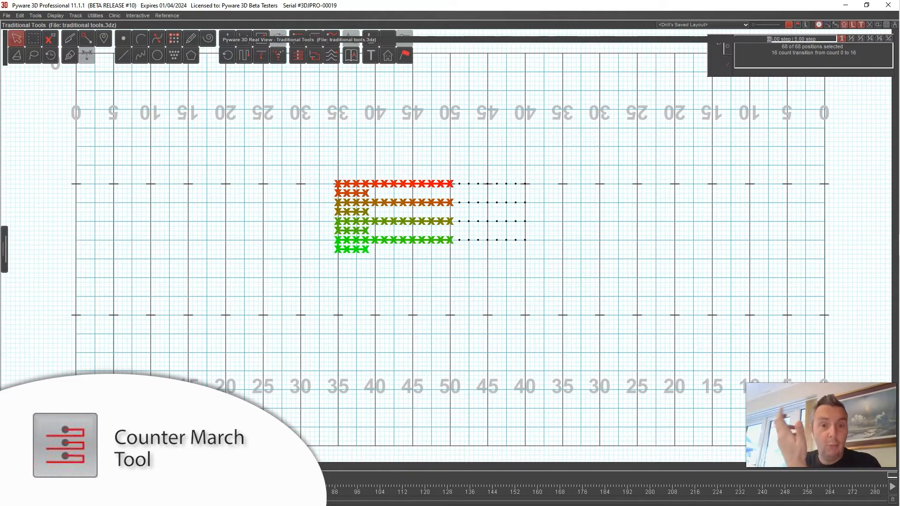
- Delete the transition for all performers to reset the block
mouse_move(132, 487)
mouse_down()
mouse_move(87, 487)
mouse_move(132, 487)
mouse_up()
click(21, 16)
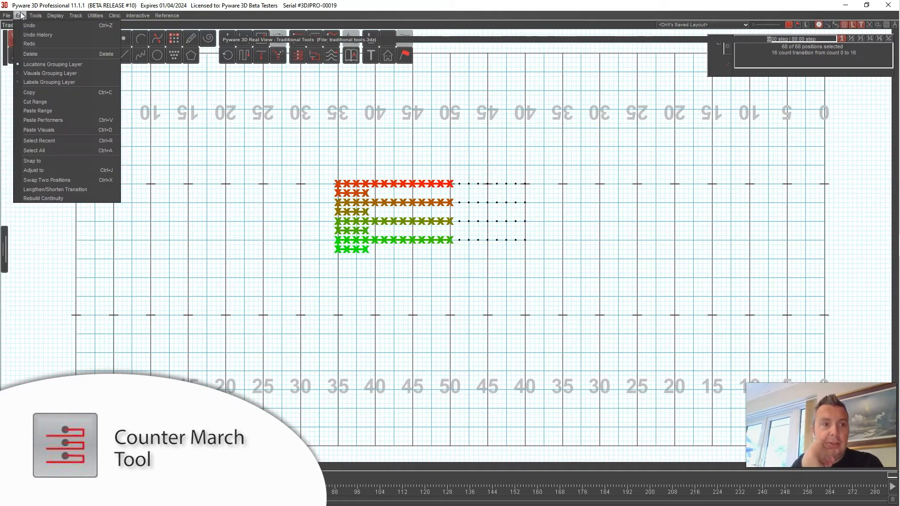
click(21, 54)
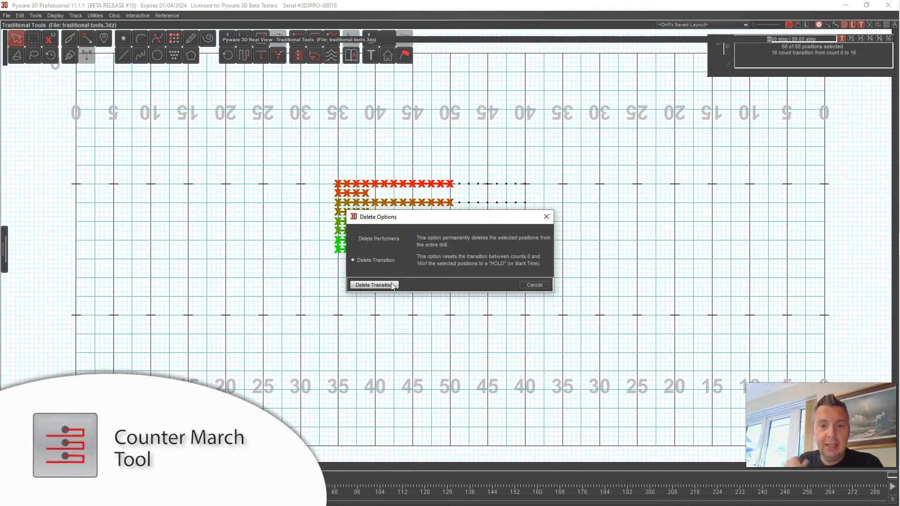
click(375, 285)
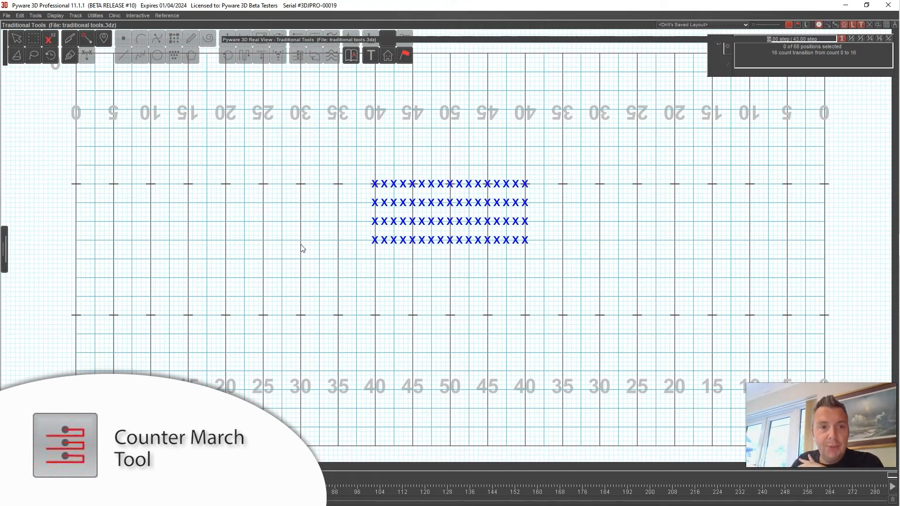
key(ctrl+a)
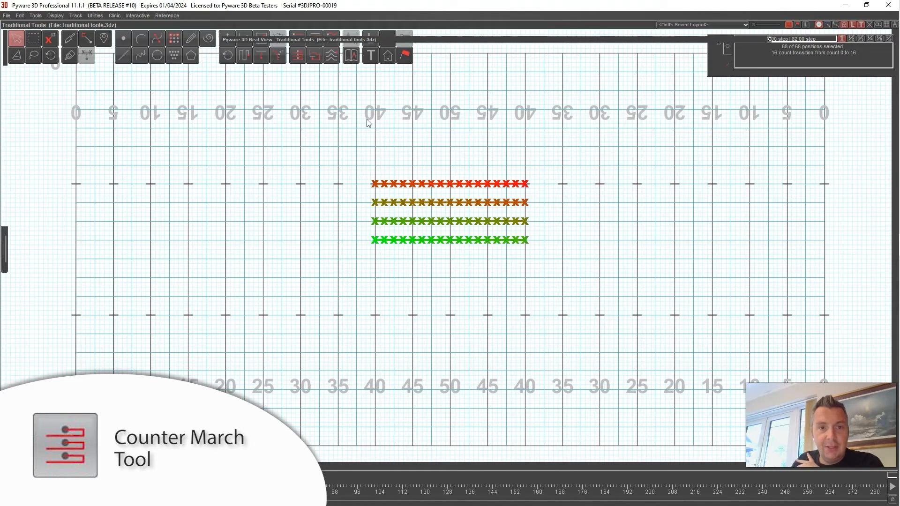
click(298, 56)
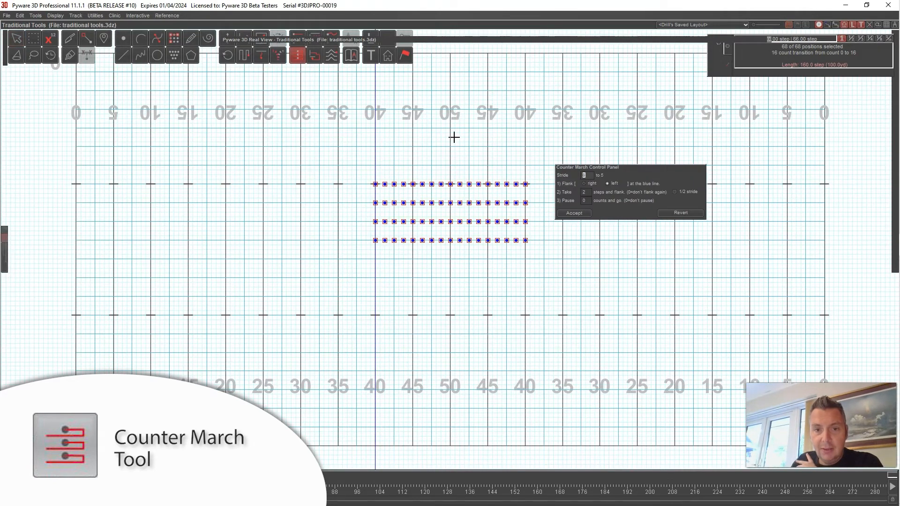
drag(587, 168, 569, 186)
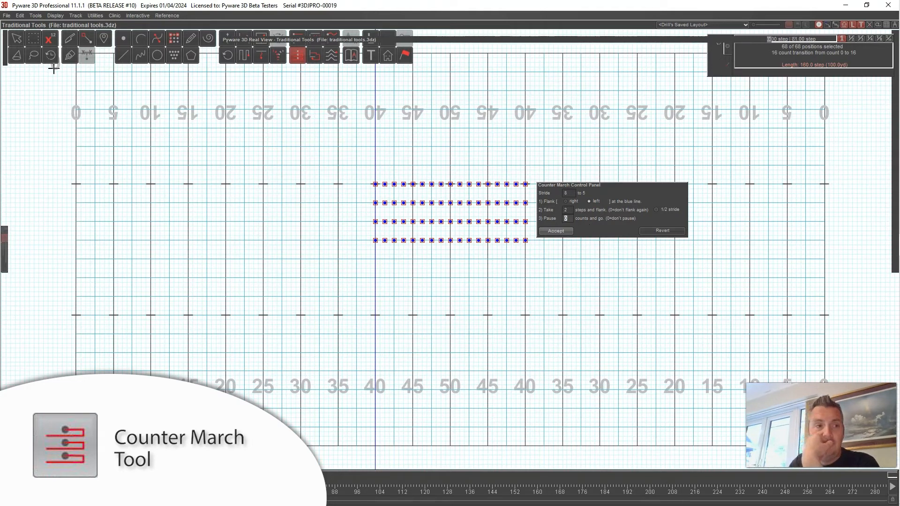
click(19, 47)
- Select the front row and counter march it, taking 4 steps before flanking
click(265, 212)
click(439, 239)
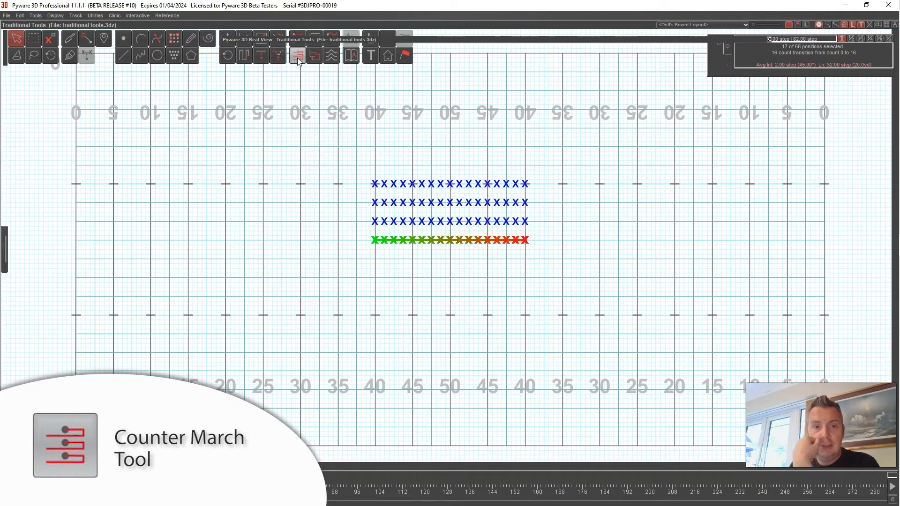
click(297, 56)
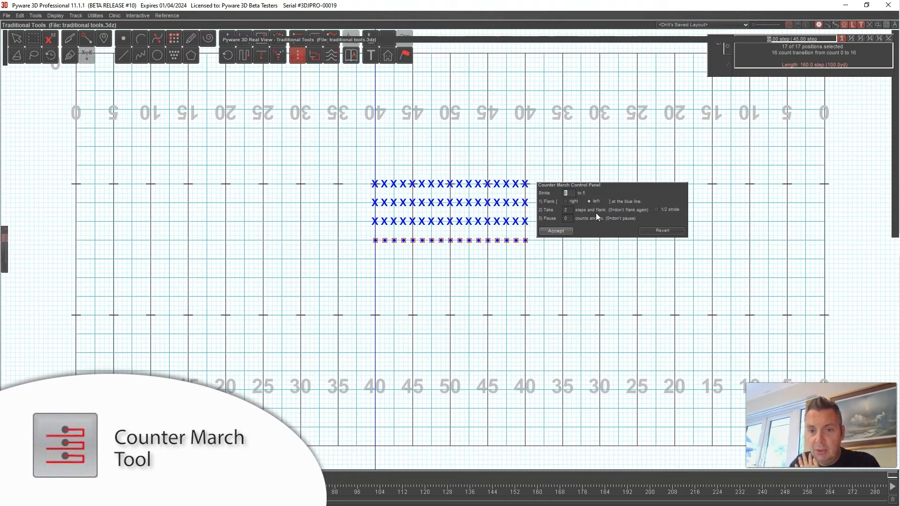
click(568, 211)
text(4)
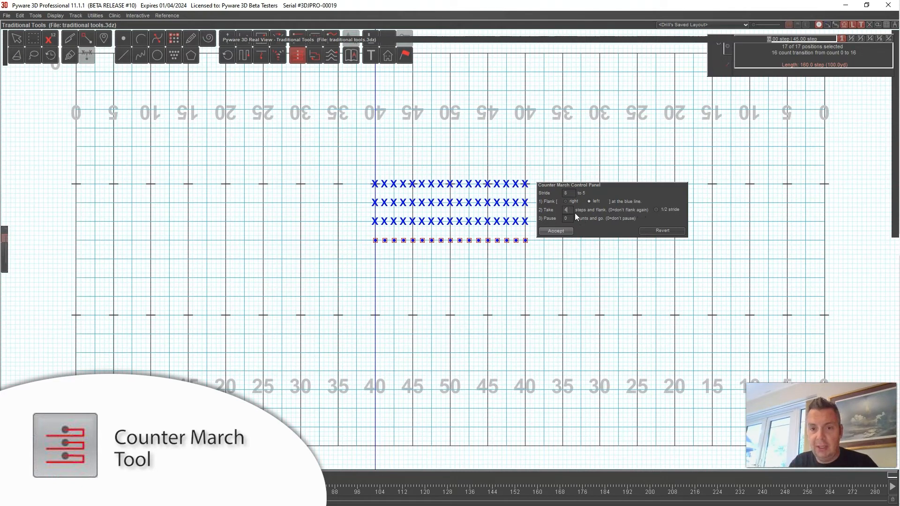
key(Tab)
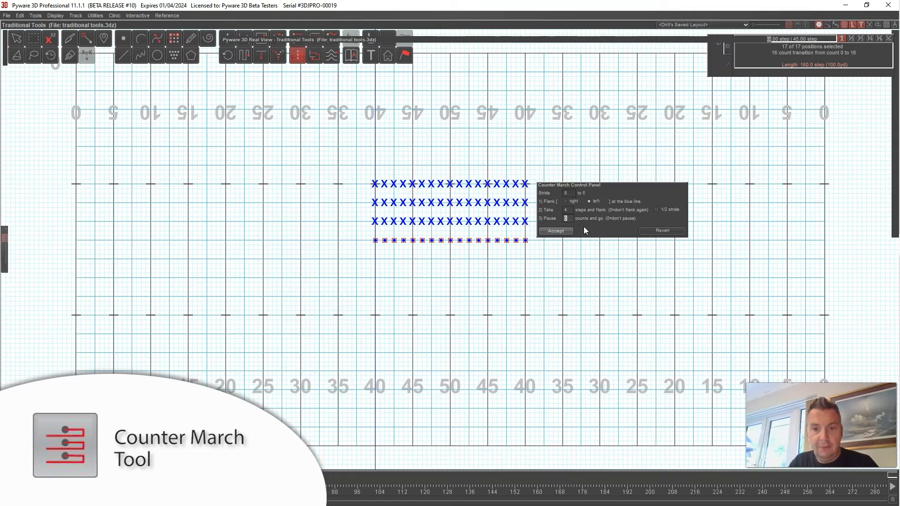
click(556, 230)
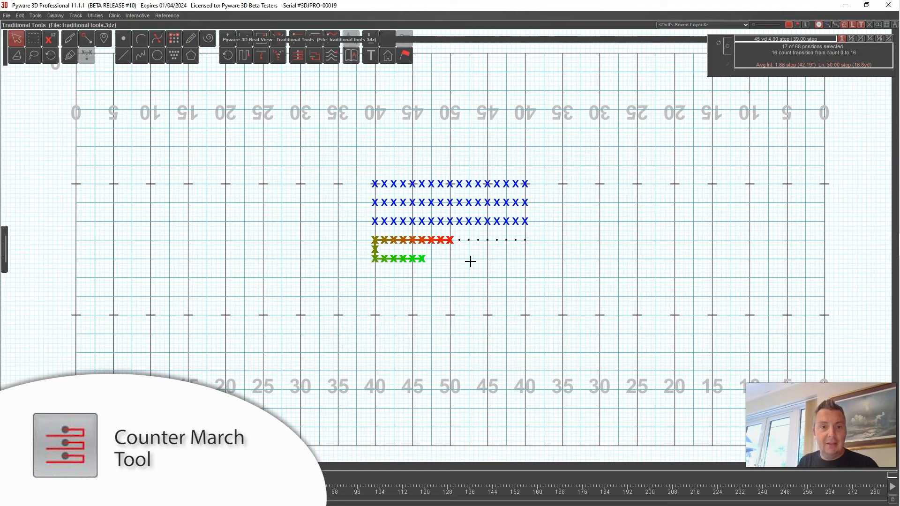
- Delete the front row's transition to reset it to a hold
click(296, 59)
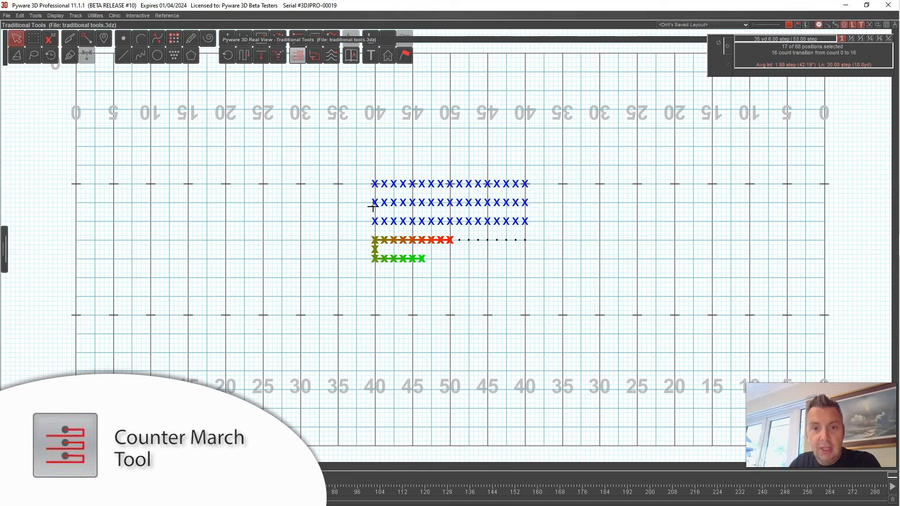
click(20, 15)
click(27, 56)
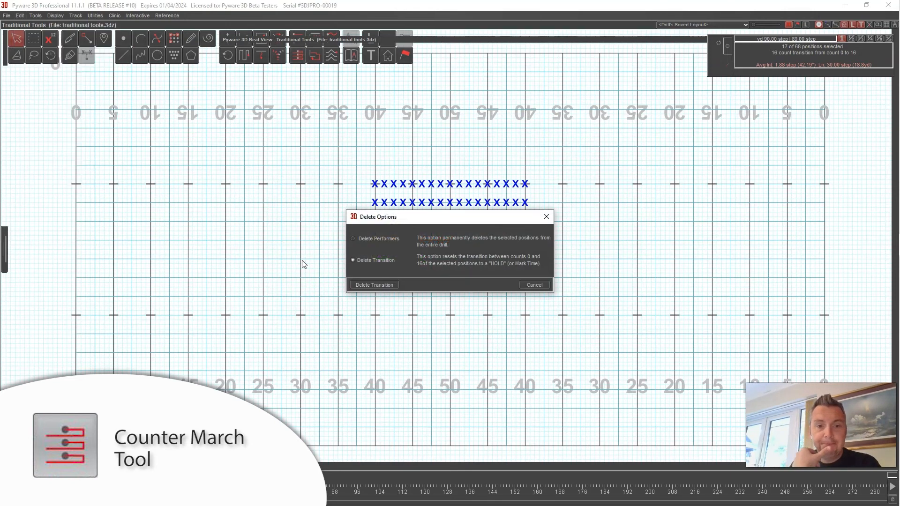
click(385, 285)
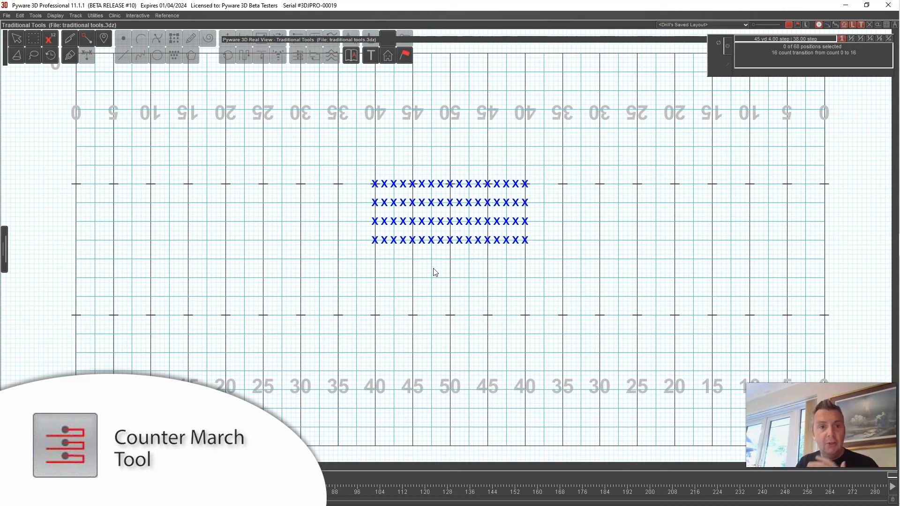
- Select all performers and draw a follow-the-leader path going left, then down one row and back right
click(16, 41)
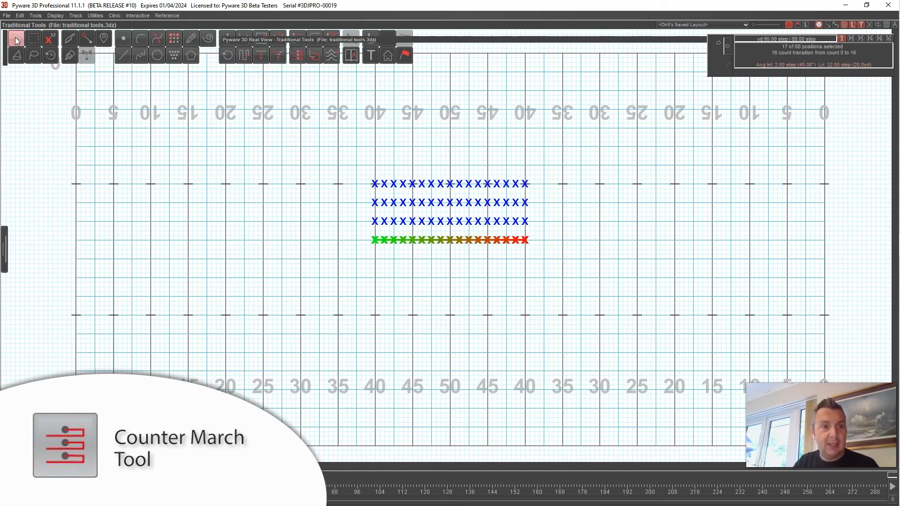
drag(441, 156, 538, 302)
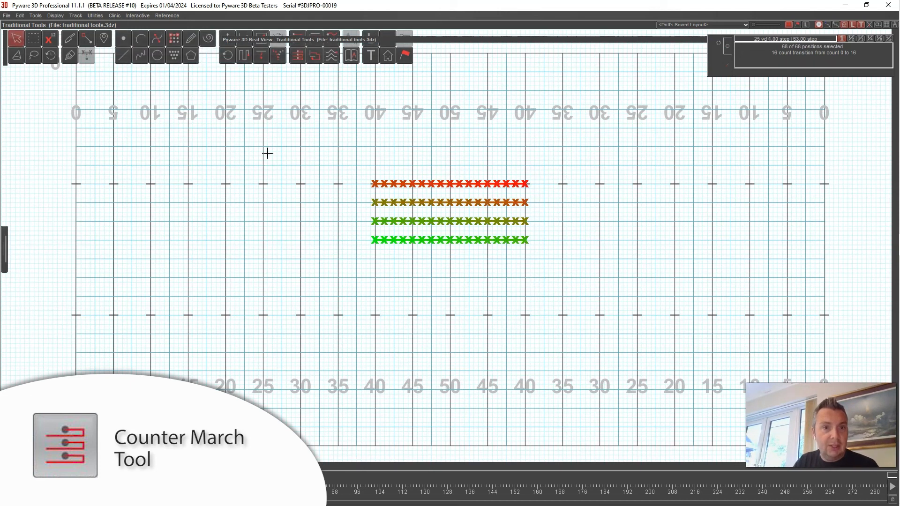
click(243, 56)
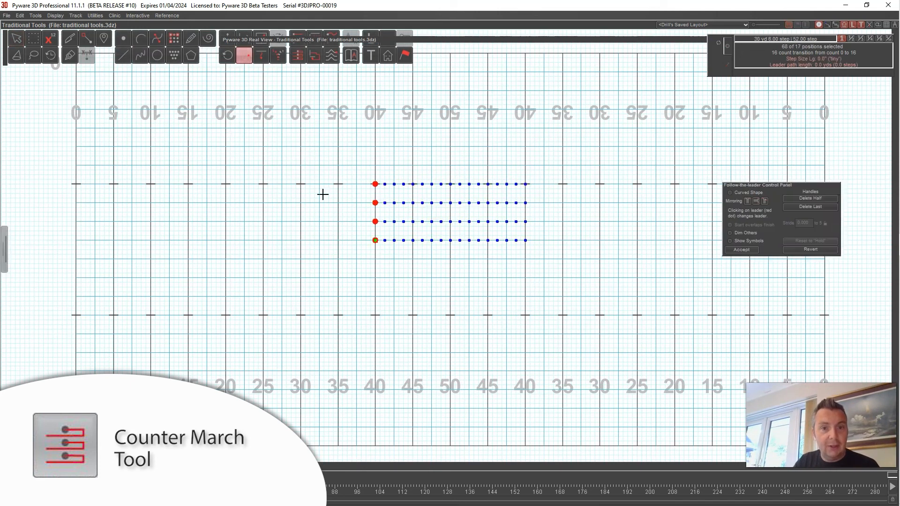
click(320, 240)
click(320, 249)
click(339, 249)
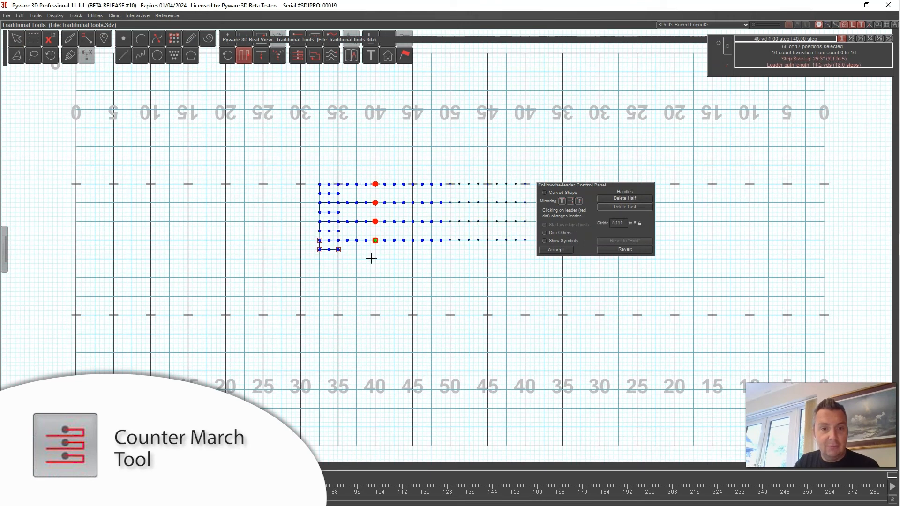
mouse_move(338, 249)
mouse_down()
mouse_move(374, 254)
mouse_move(329, 250)
mouse_up()
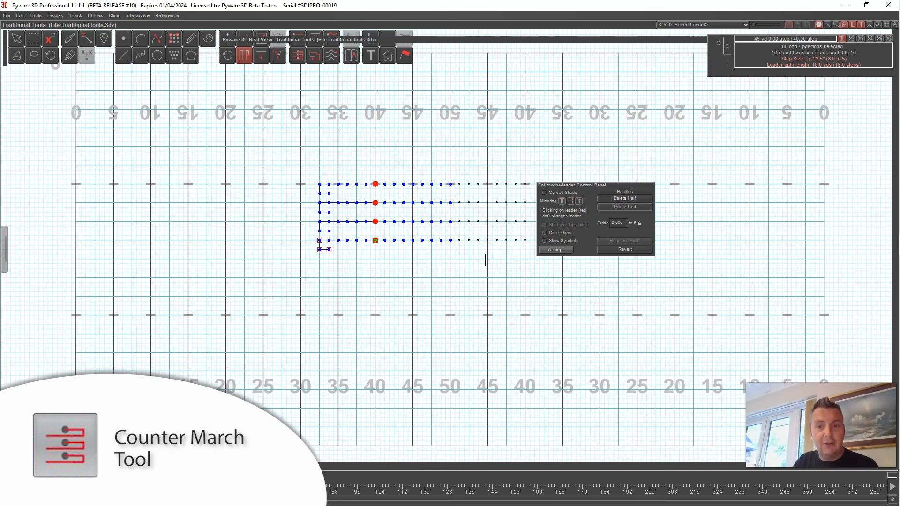
- Open the Counter March tool for all performers
click(297, 56)
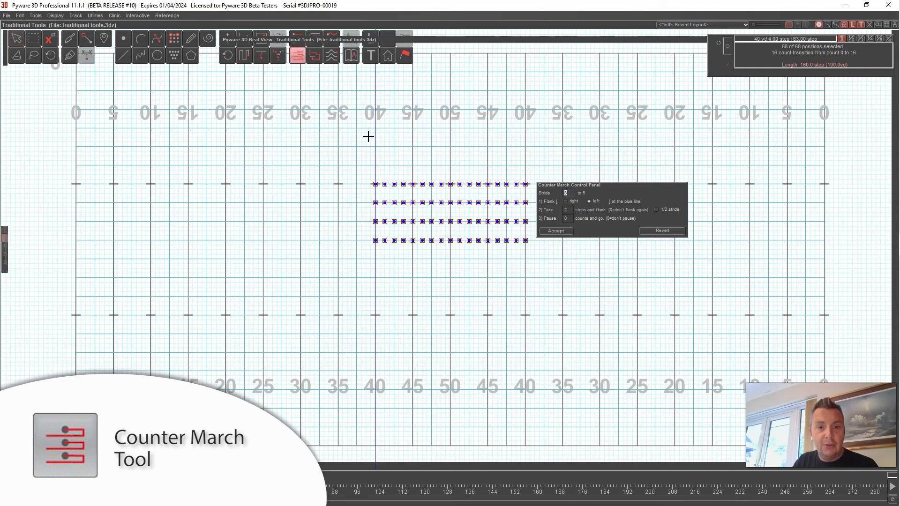